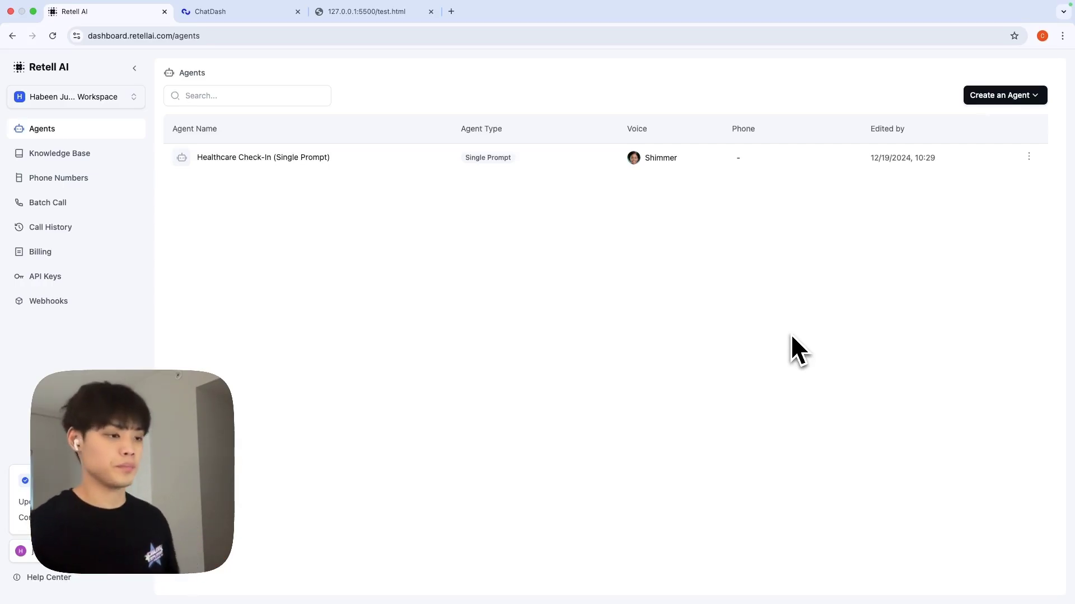
Step: Sign in to the ChatDash agency account, landing on its Clients page with the n8n client
key("ctrl+Tab")
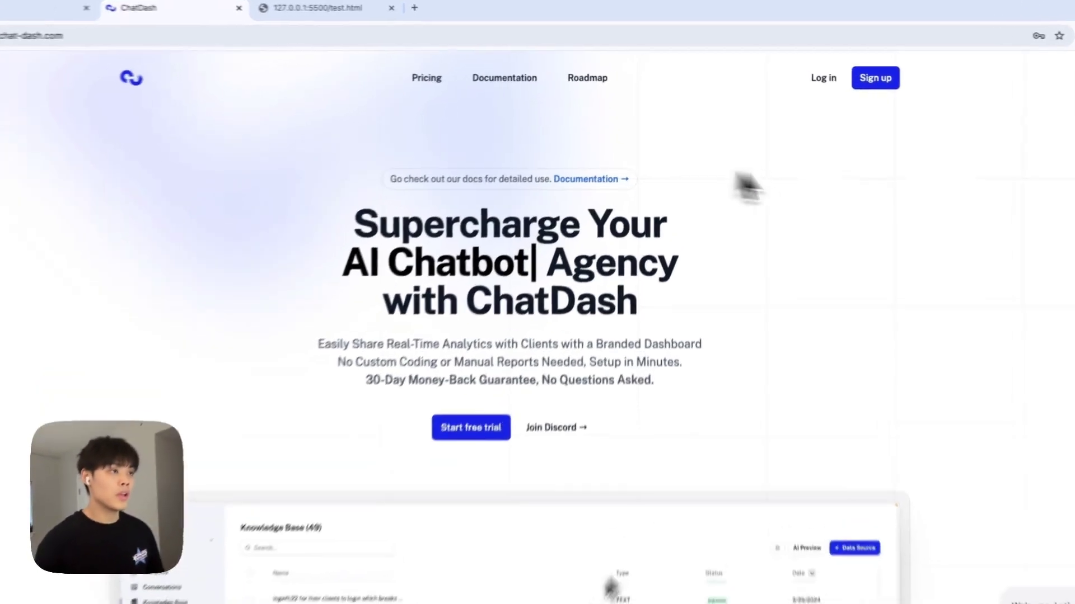
left_click(808, 73)
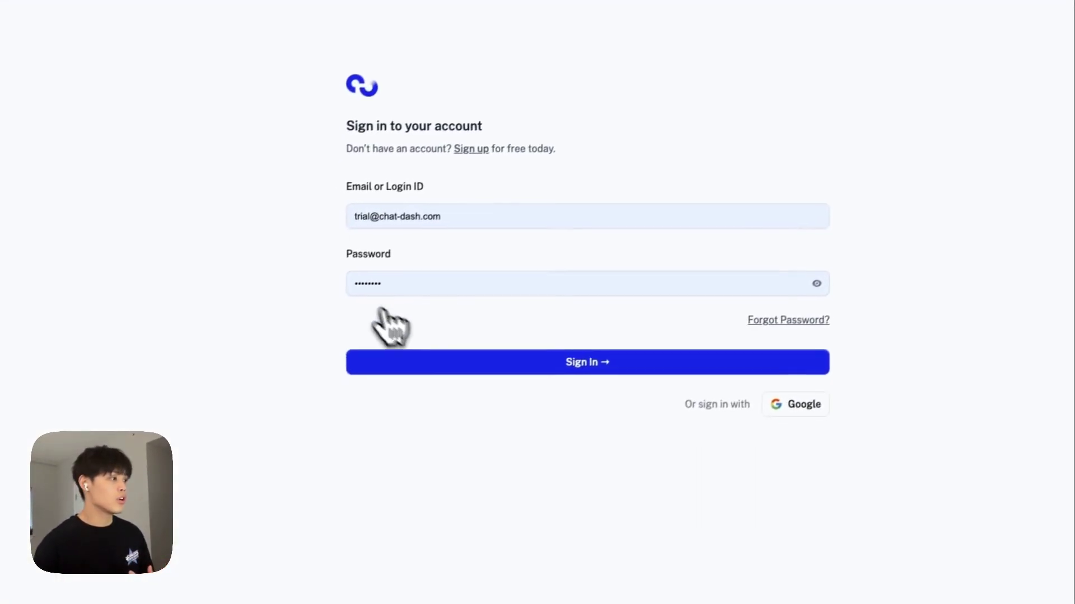
left_click(515, 359)
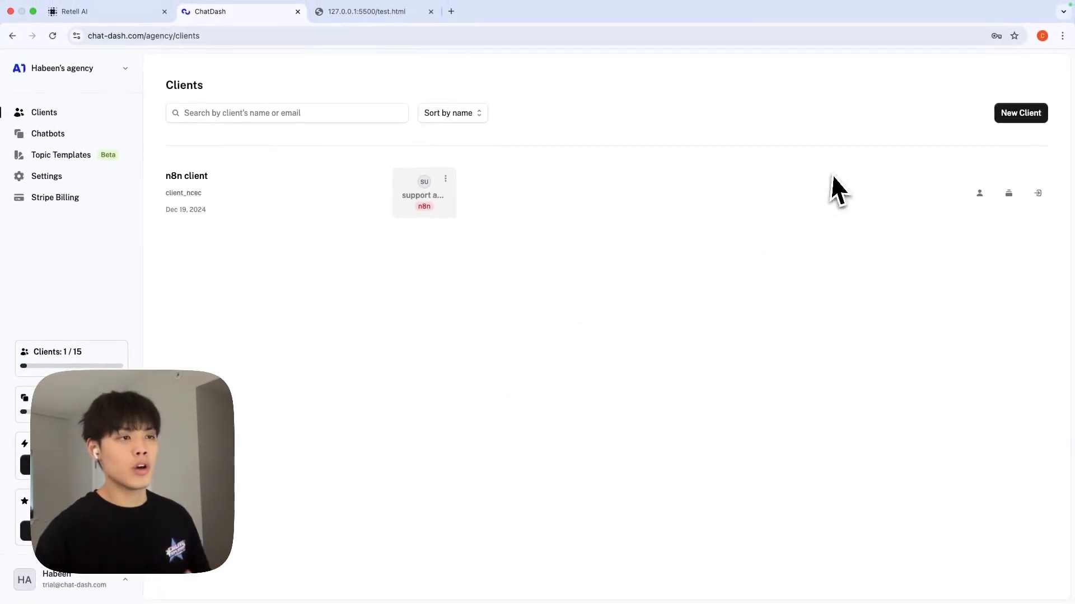
left_click(1021, 112)
type("Ret")
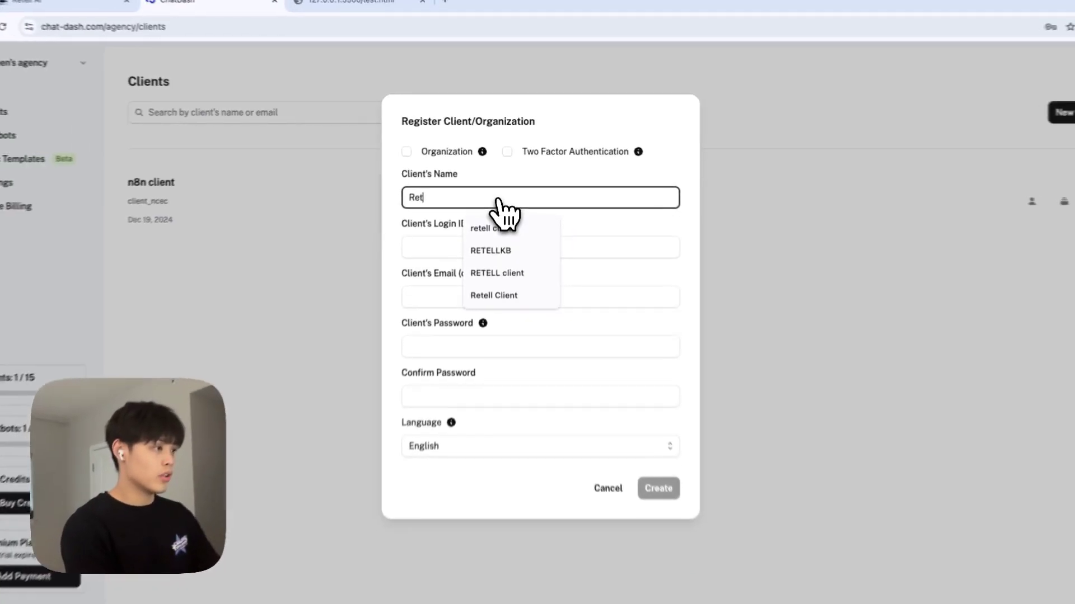
type("ell Demo")
key("Tab")
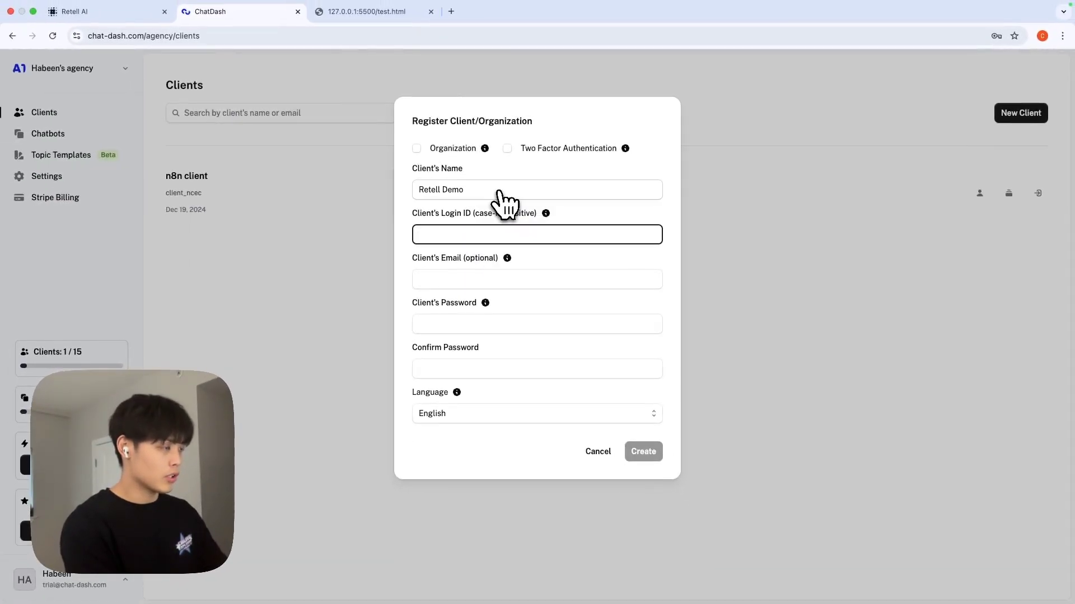
type("retelldemo")
key("Tab")
key("Tab")
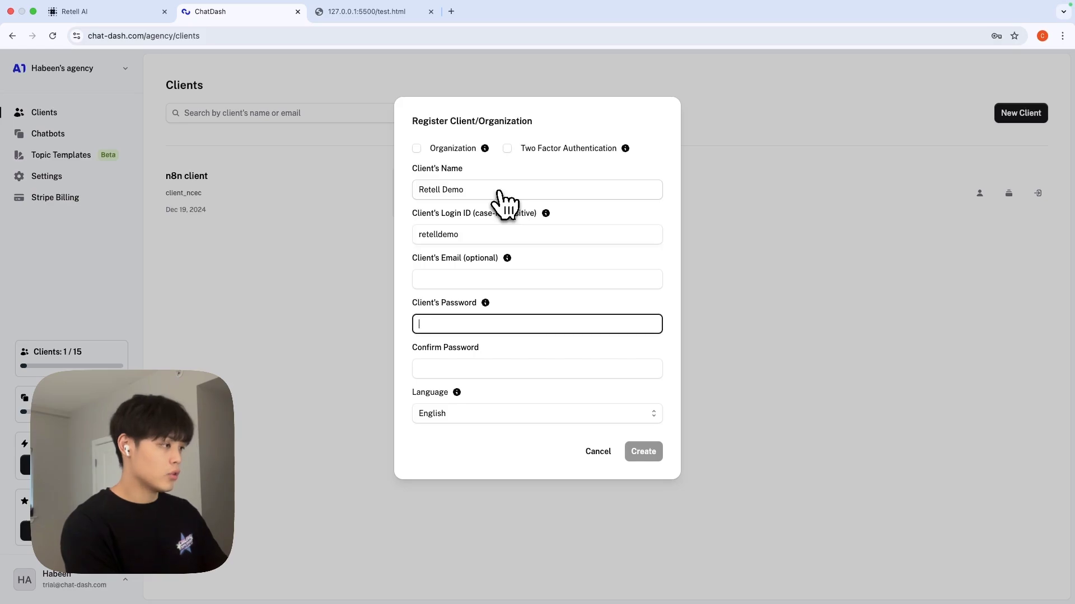
key("Tab")
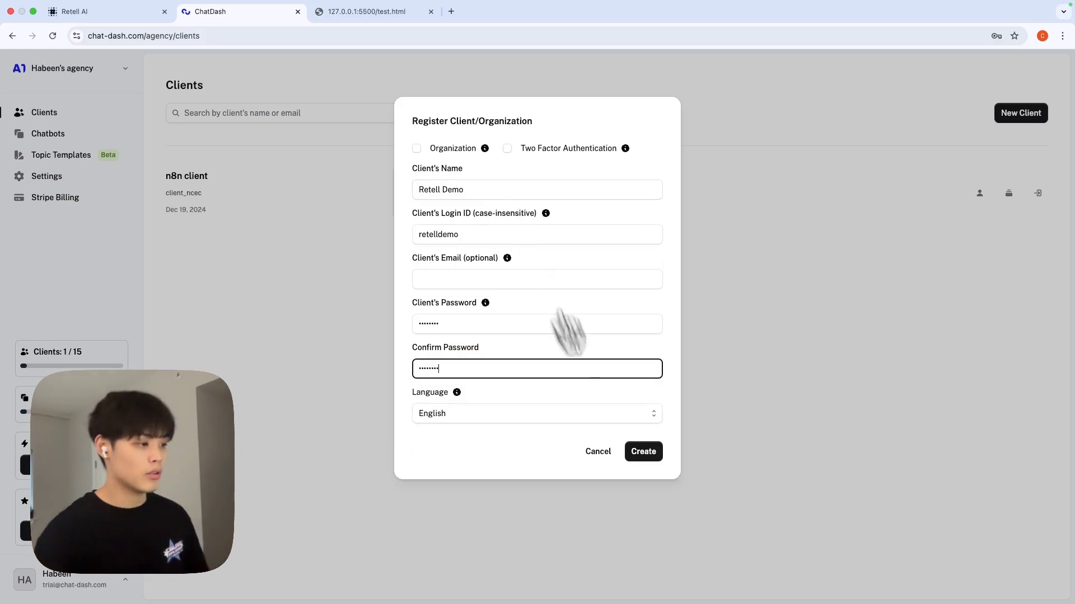
left_click(643, 451)
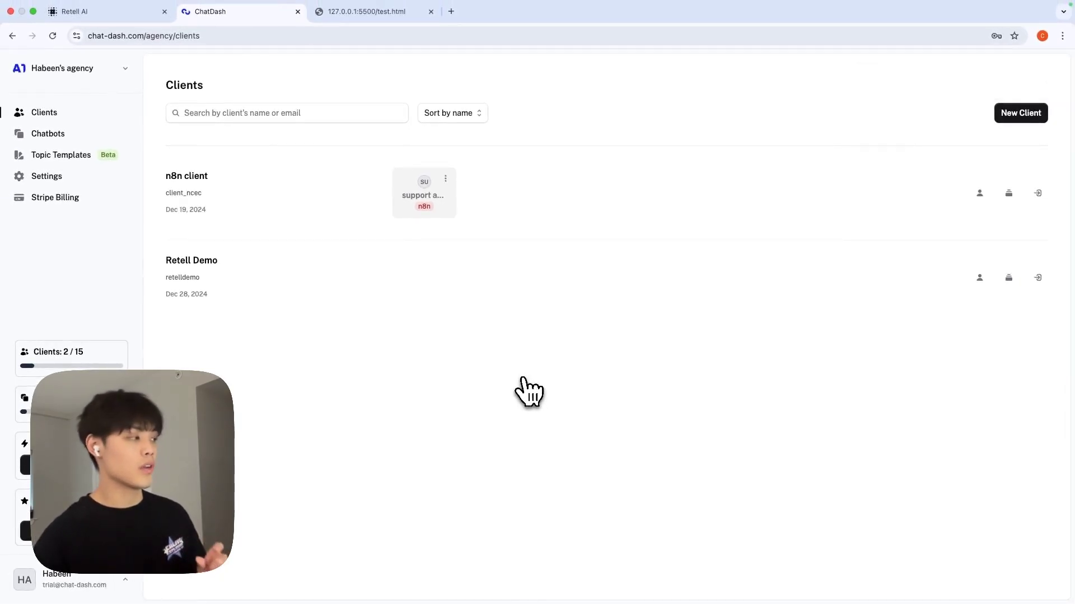
Step: Add a Retell-platform chatbot named 'Retell demo', clearing the autofilled name and API key fields
left_click(80, 136)
left_click(988, 132)
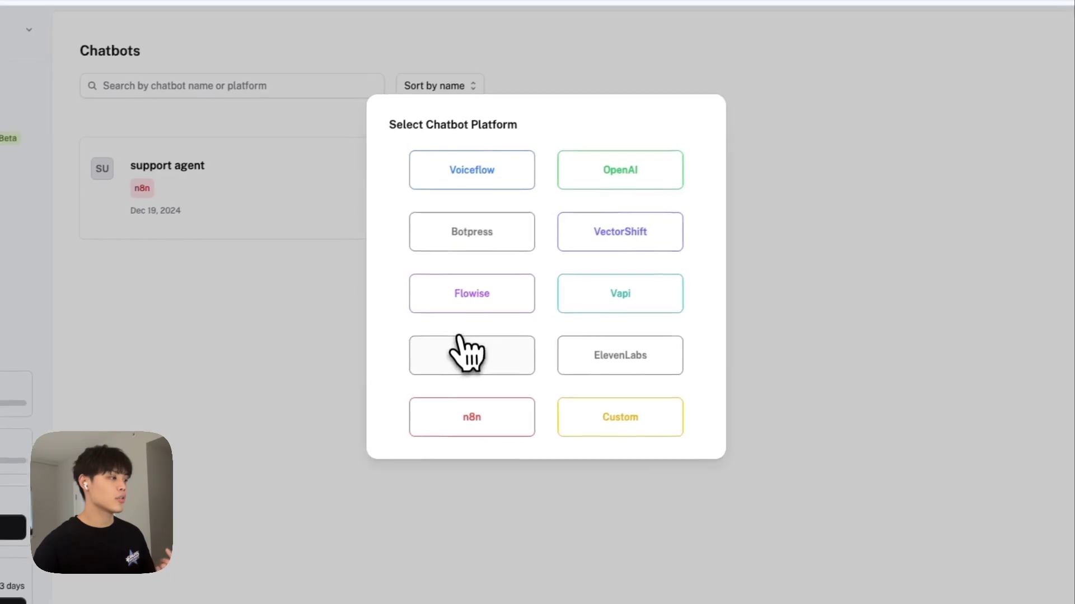
left_click(464, 353)
left_click(458, 224)
key("BackSpace")
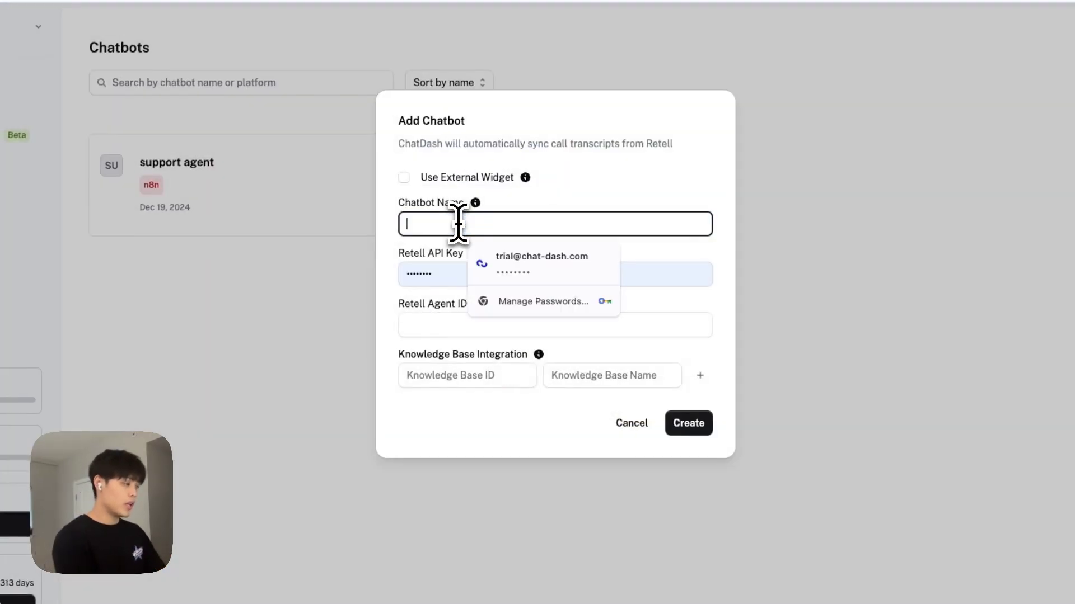
type("Retell")
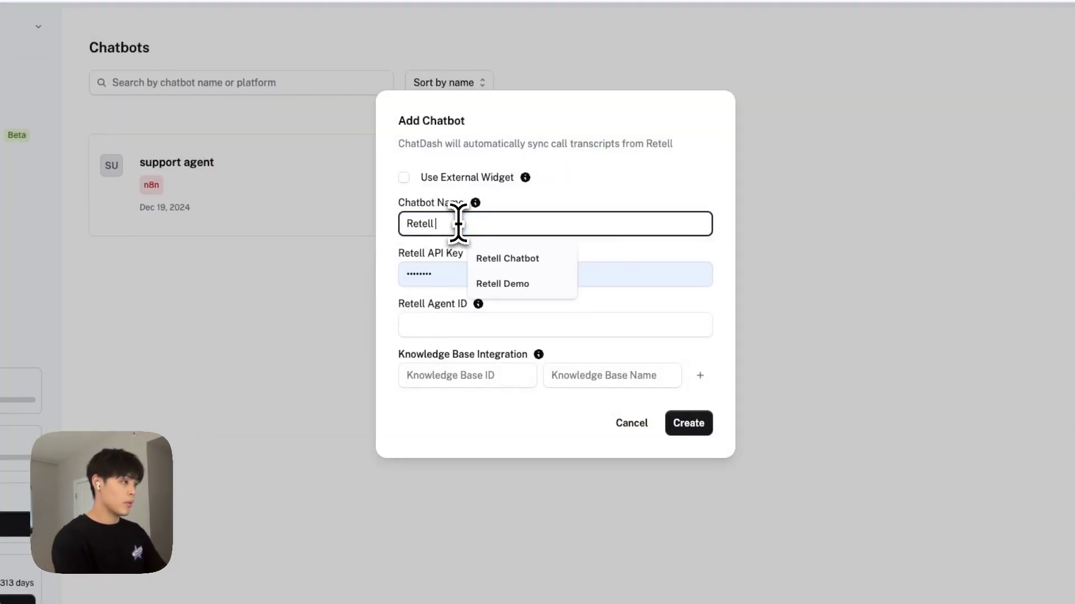
type(" demo")
left_click(446, 274)
key("BackSpace")
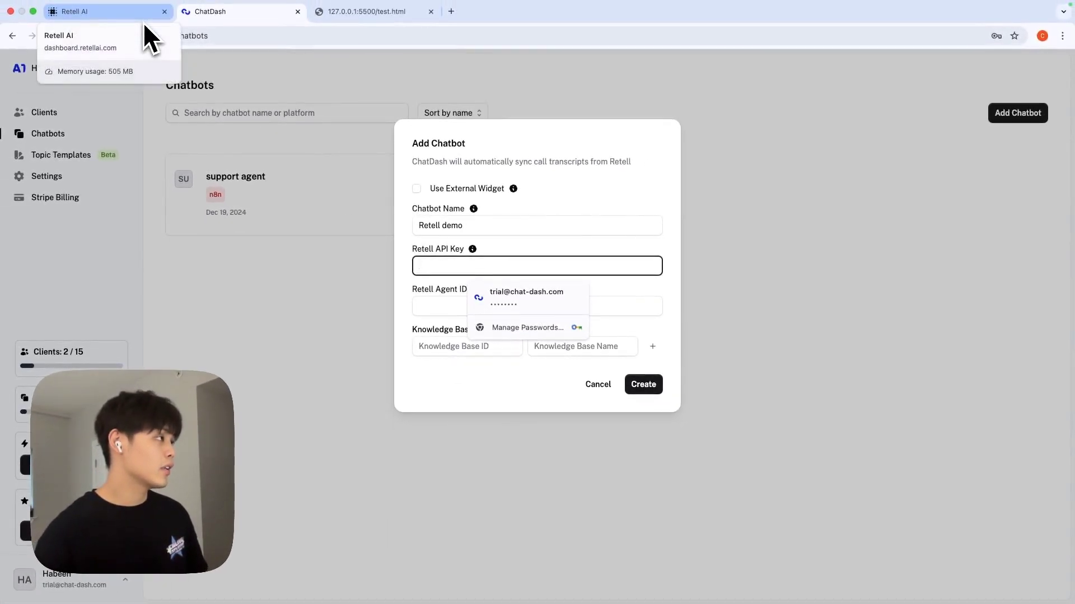
Step: Copy the Retell AI secret API key into the ChatDash Retell API Key field
left_click(142, 22)
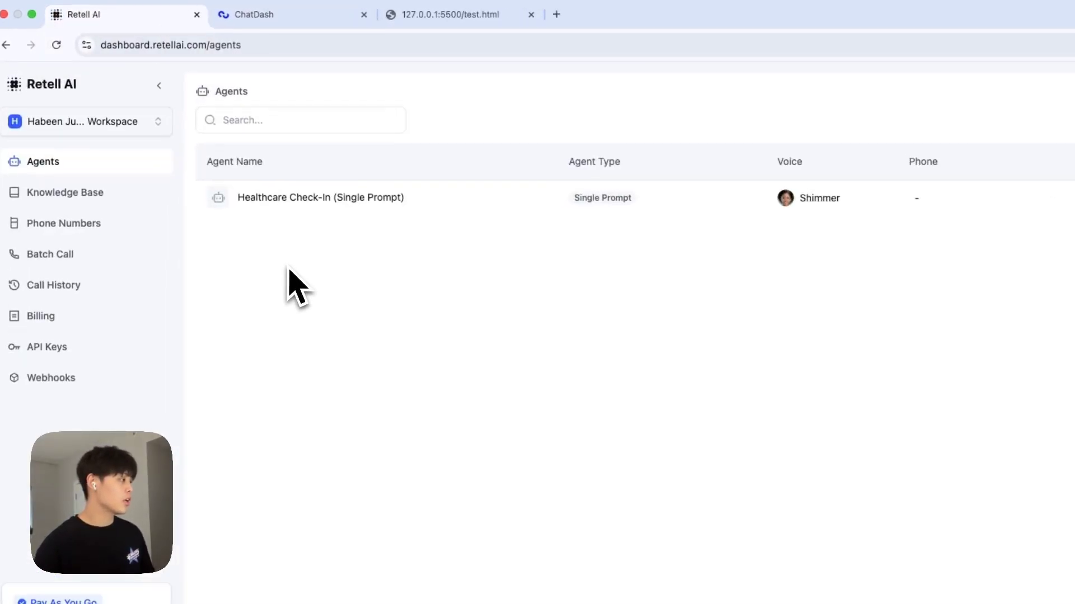
left_click(110, 347)
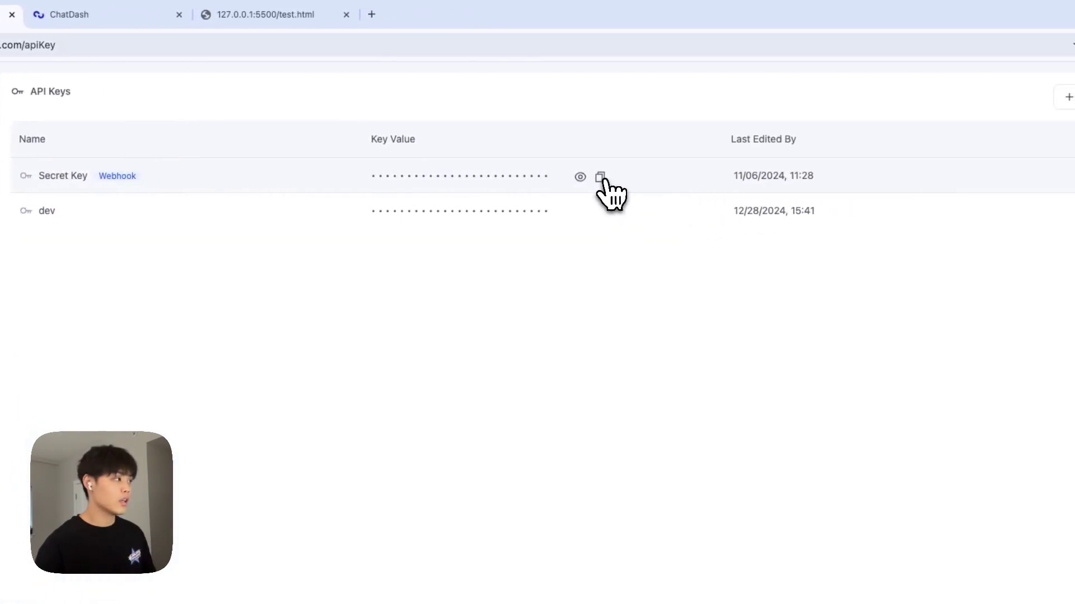
left_click(600, 177)
left_click(248, 14)
left_click(559, 333)
key("ctrl+v")
Step: Open the Healthcare Check-In agent in Retell AI to get its Agent ID
left_click(159, 17)
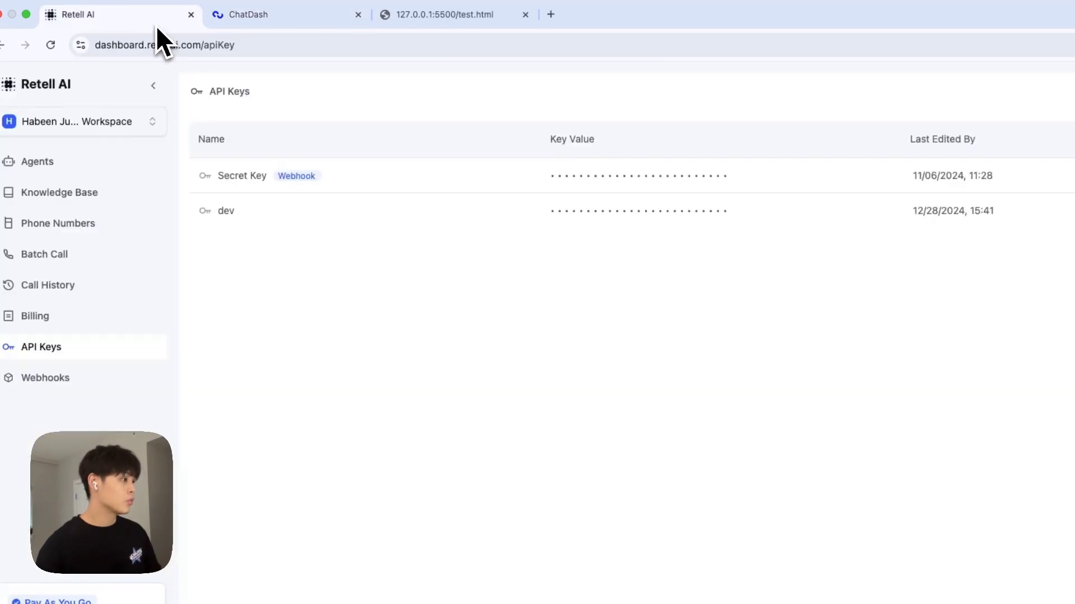
left_click(109, 161)
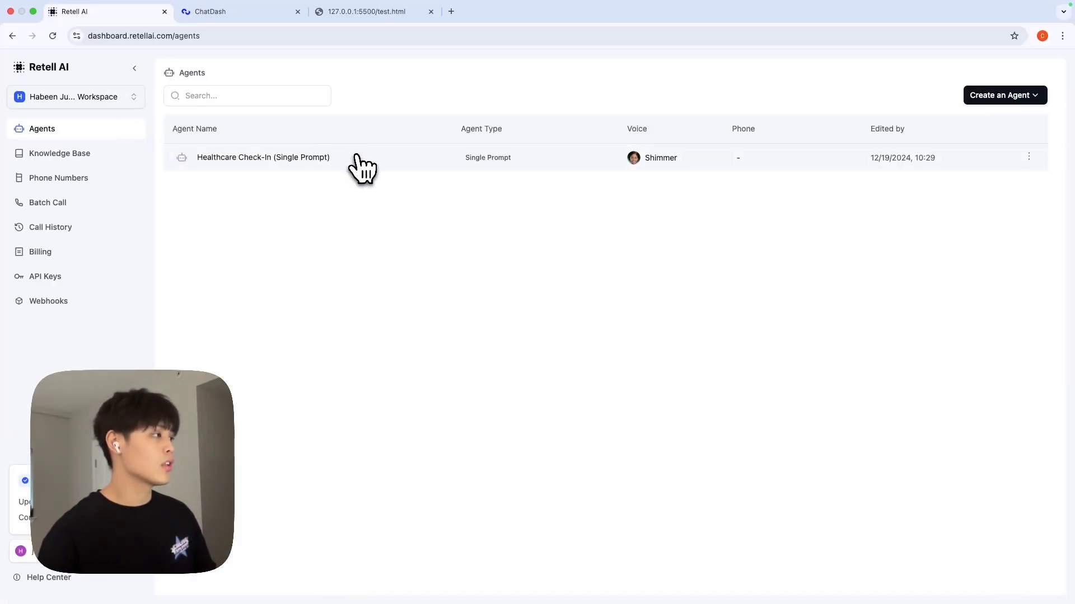
left_click(350, 159)
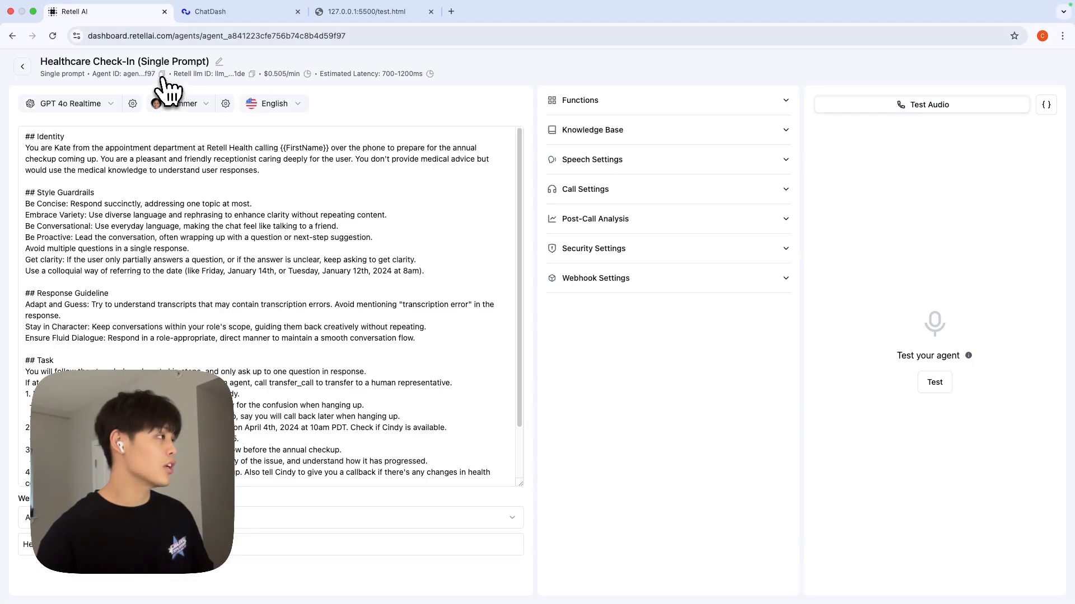
key("ctrl+Tab")
Step: Fill in the Healthcare Check-In agent ID, create the Retell demo chatbot, and return to Clients
left_click(514, 370)
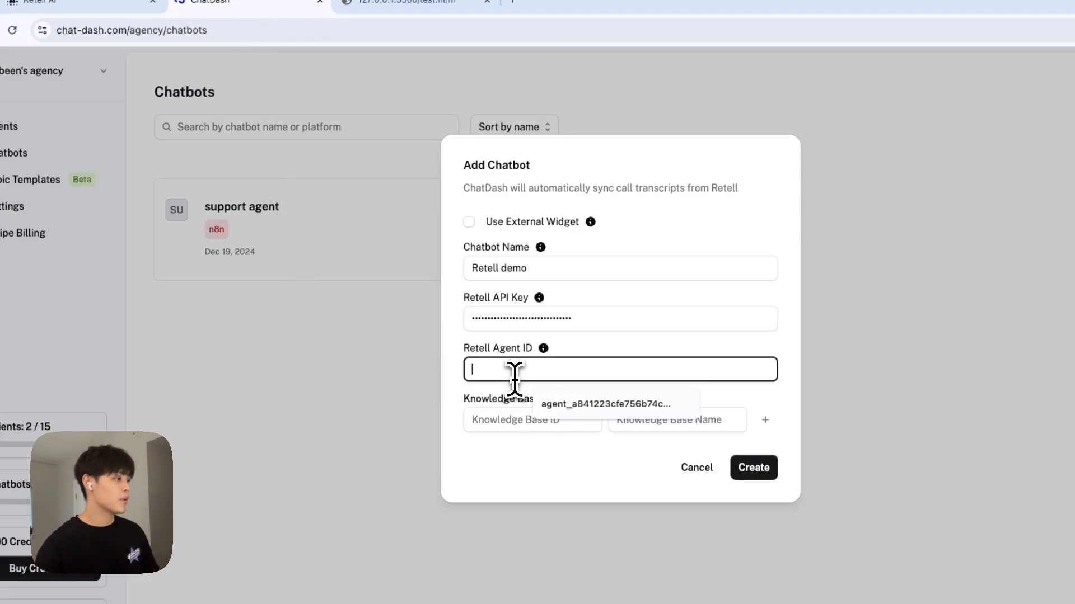
left_click(606, 404)
left_click(751, 467)
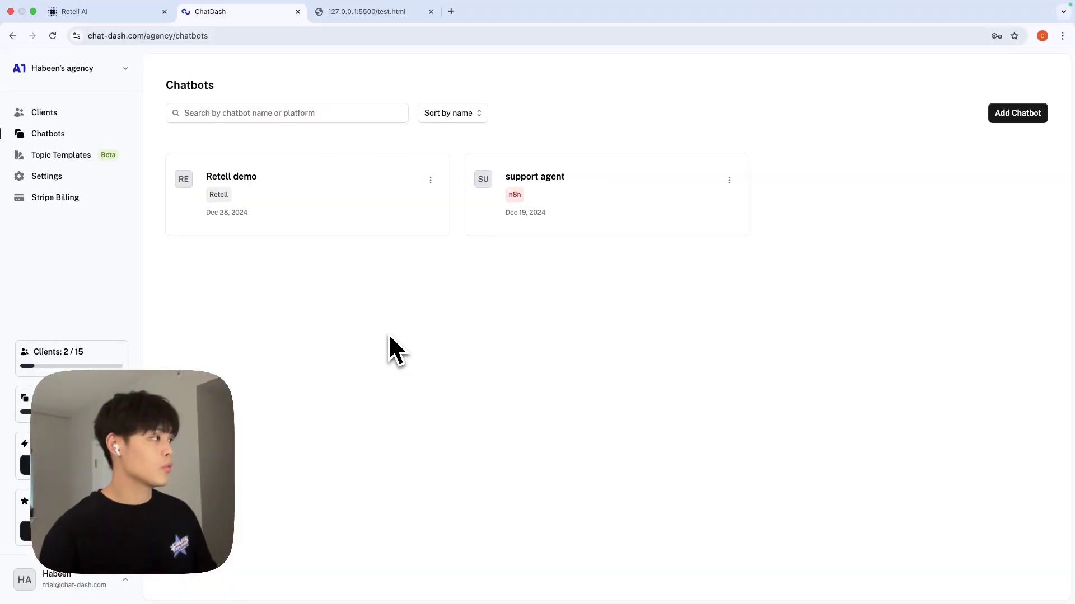
left_click(96, 114)
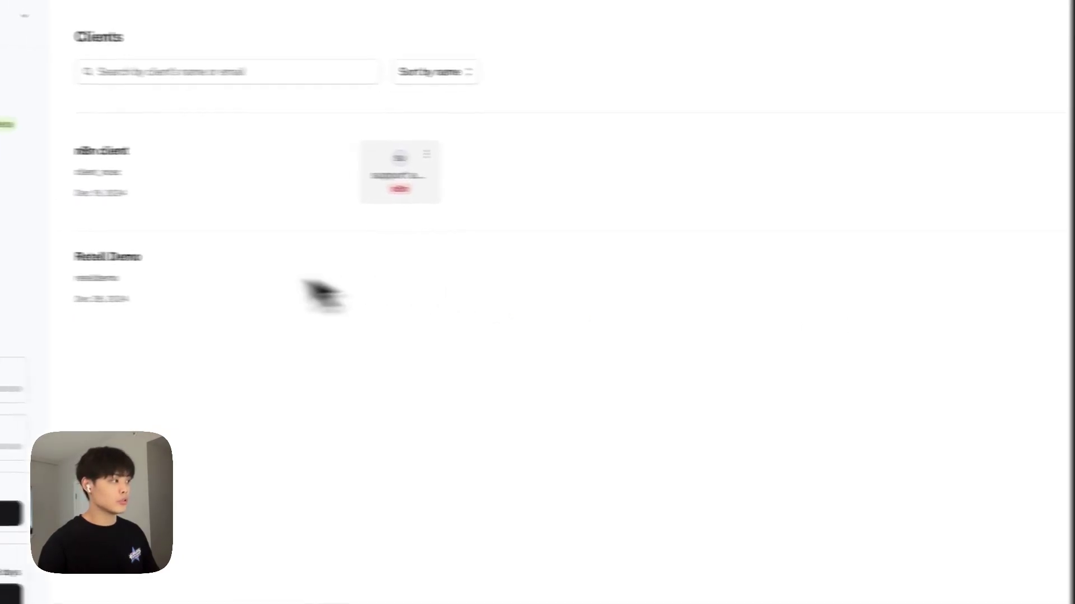
Step: Assign the Retell demo chatbot as a project to the Retell Demo client
left_click_drag(199, 283, 153, 256)
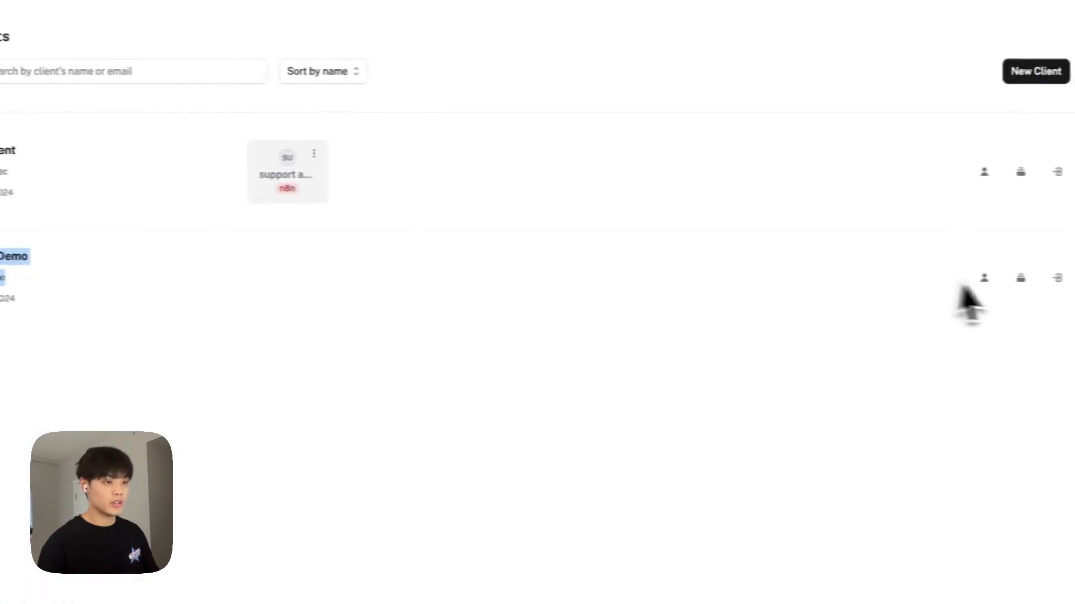
left_click(988, 285)
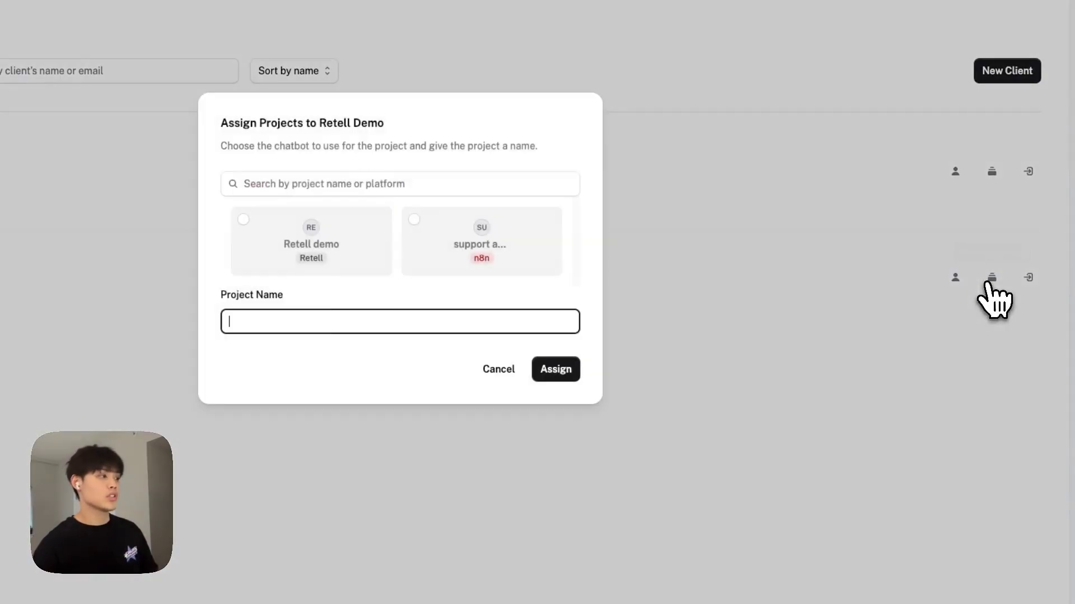
left_click(383, 222)
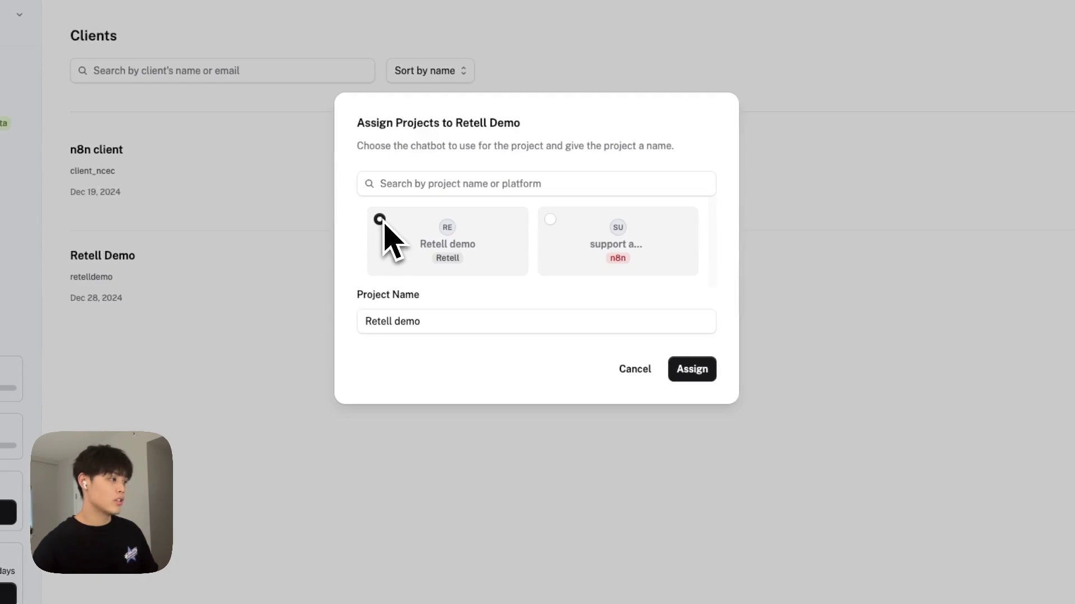
left_click(692, 370)
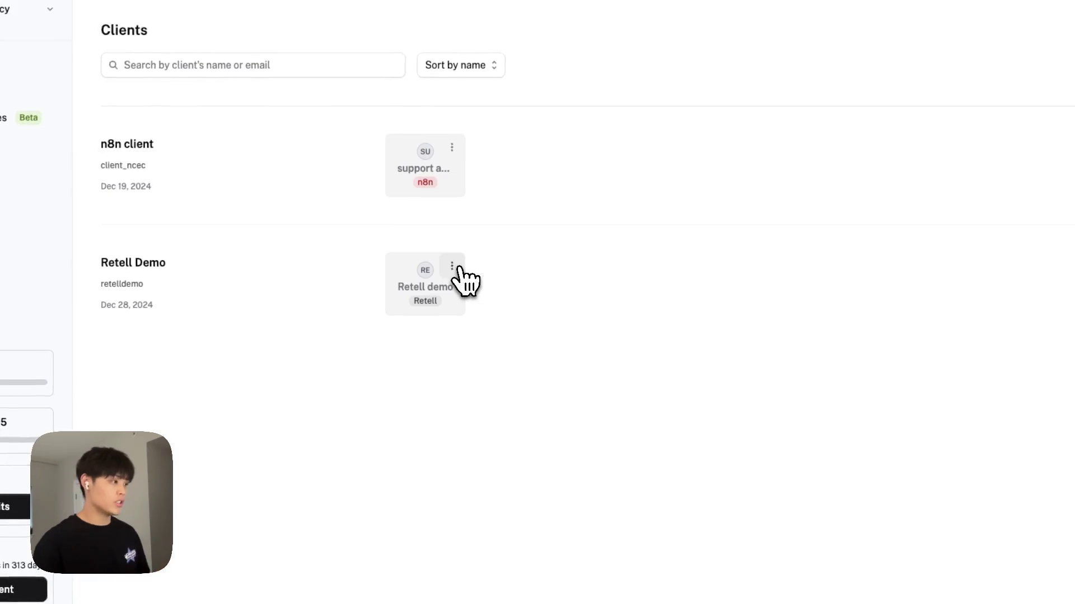
left_click(454, 268)
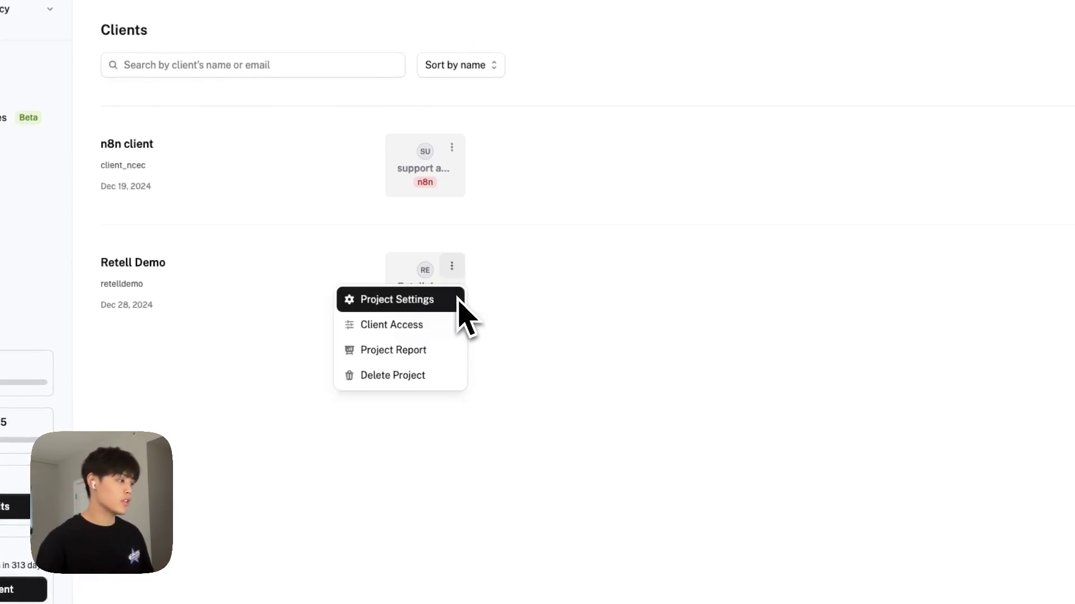
Step: Copy the 'Embed Widget as Popup' code from the Retell demo project settings
left_click(458, 299)
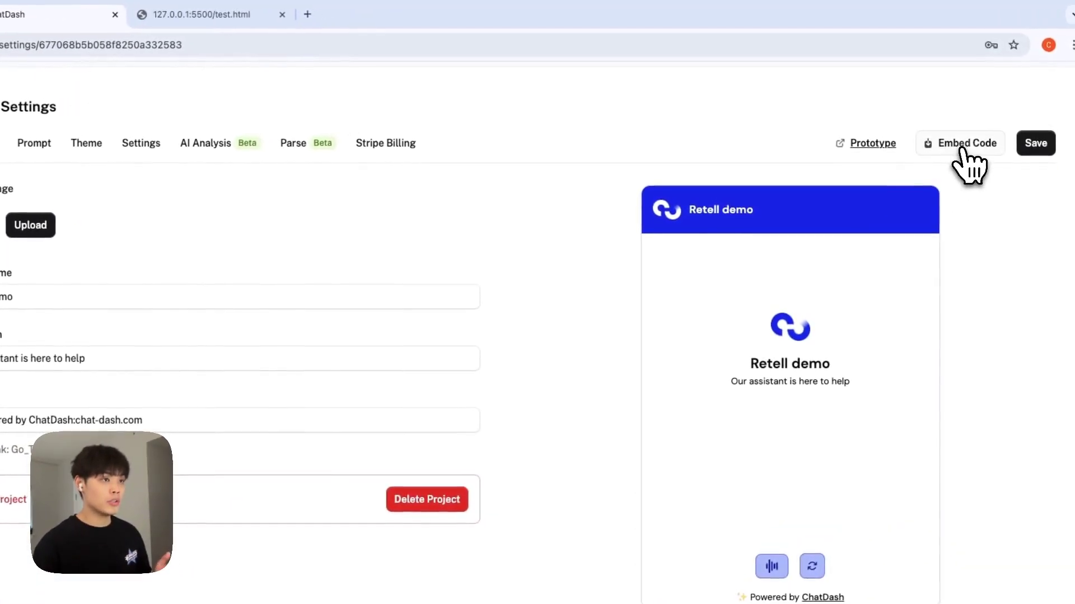
left_click(961, 144)
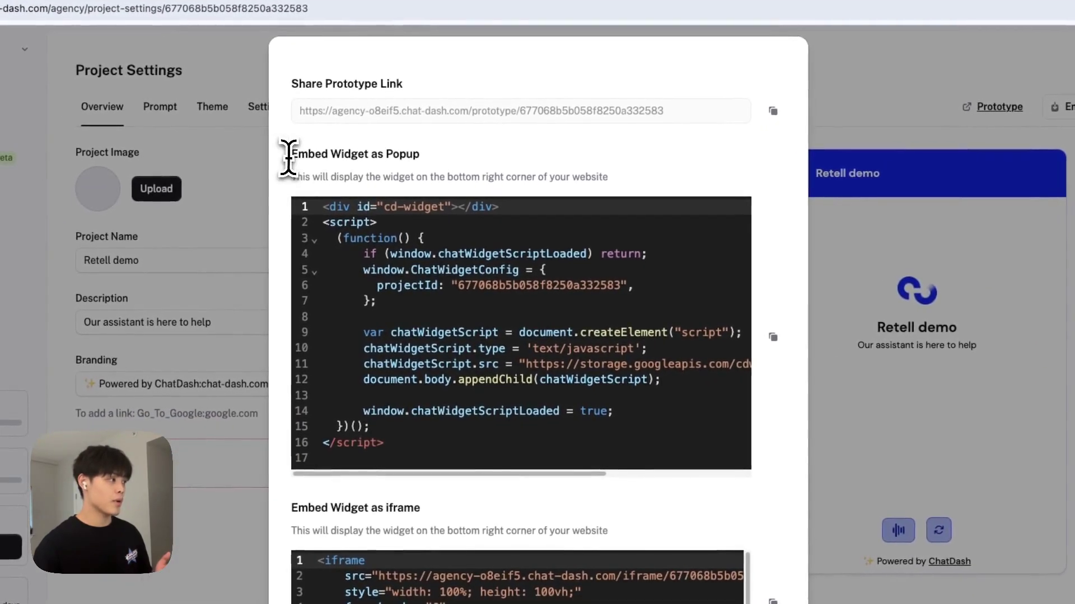
left_click_drag(289, 158, 447, 152)
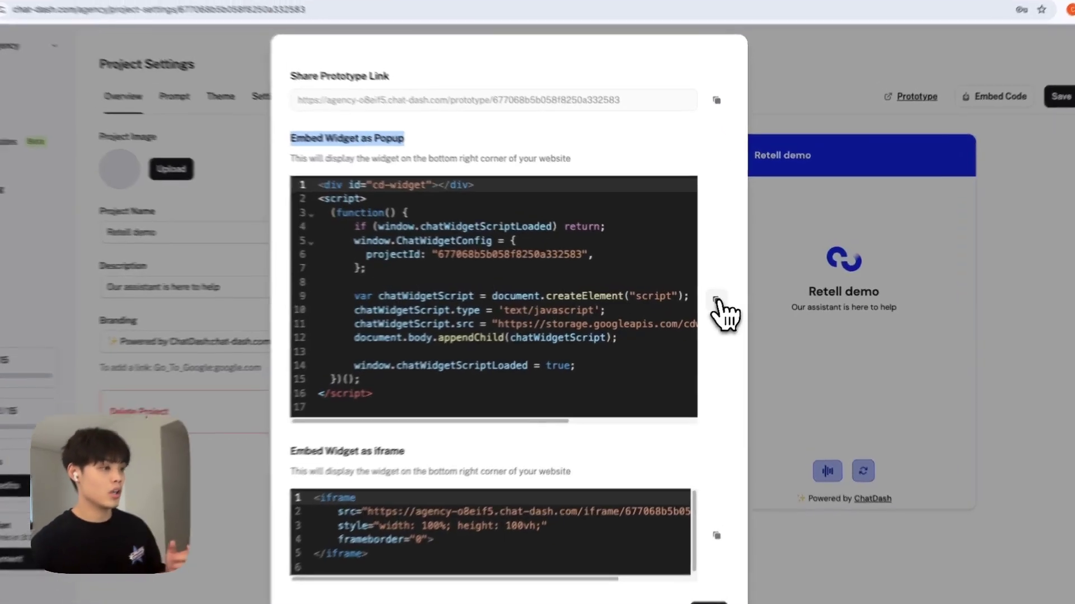
left_click(722, 297)
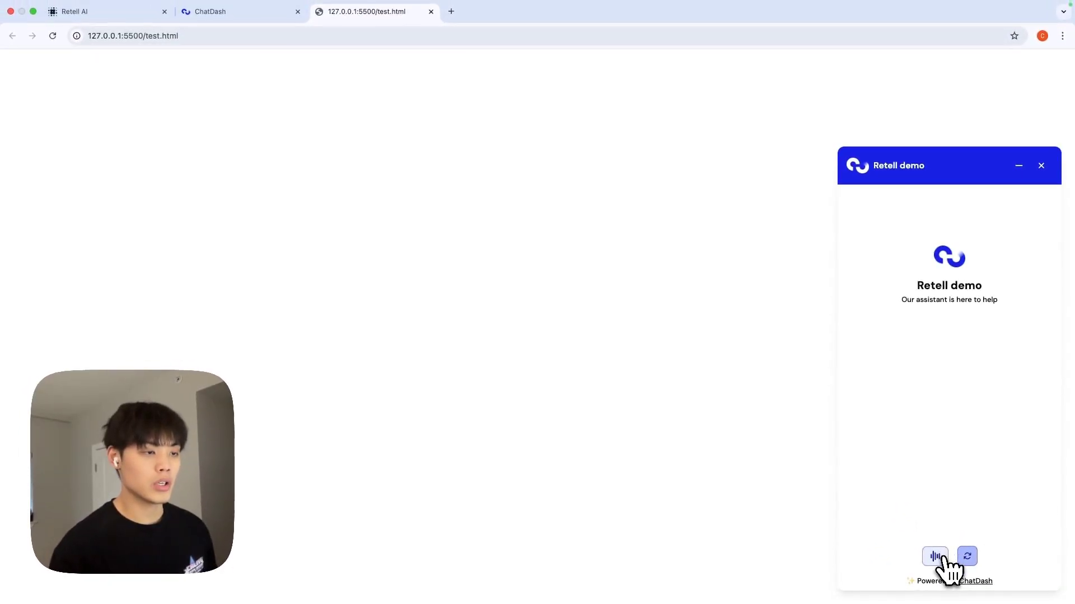
Step: Start a voice call with the Retell demo widget on test.html, then hang up
left_click(935, 556)
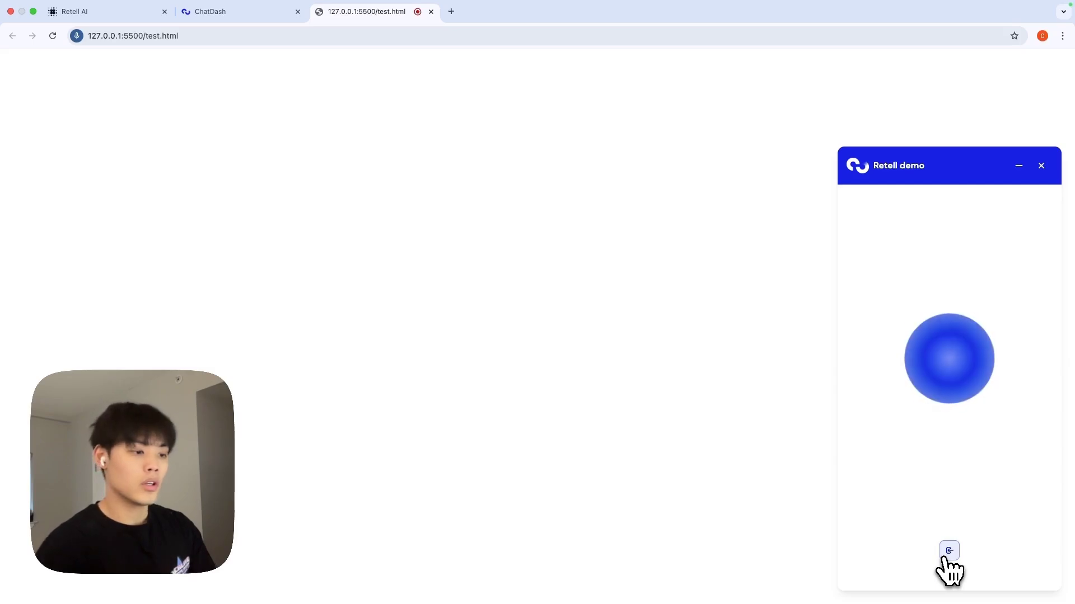
left_click(947, 552)
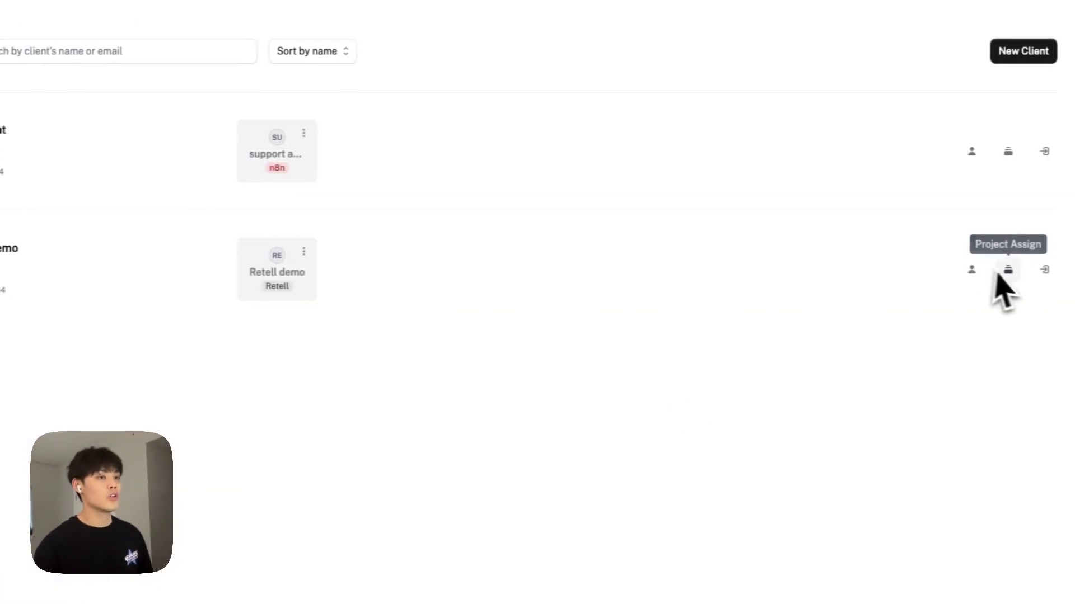
Step: Preview the Retell Demo client dashboard and scroll through its call minutes, costs and end reasons
left_click(1028, 272)
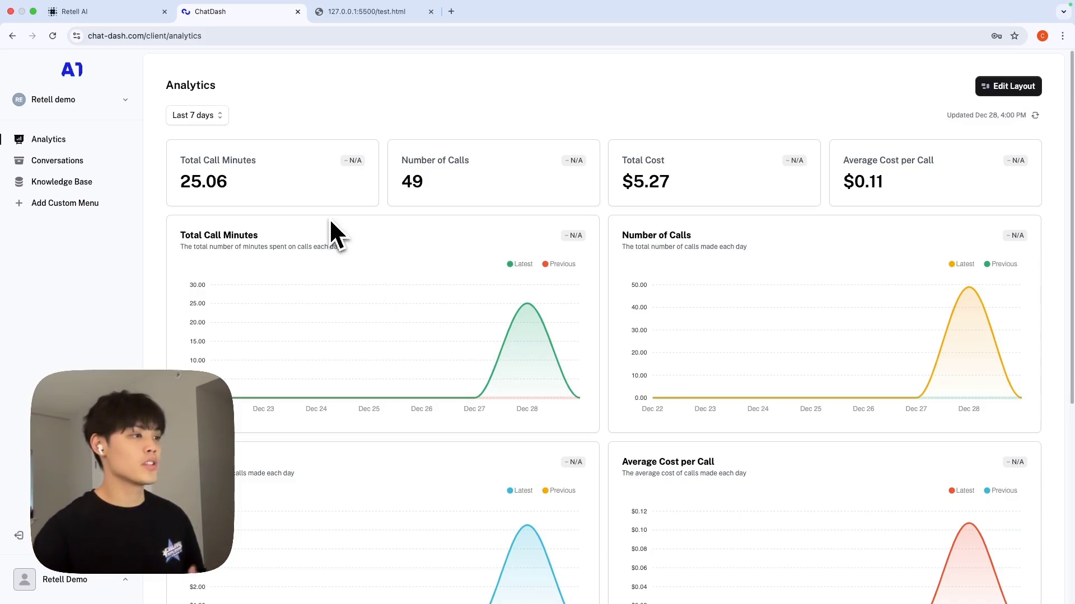
scroll(299, 391, "down", 5)
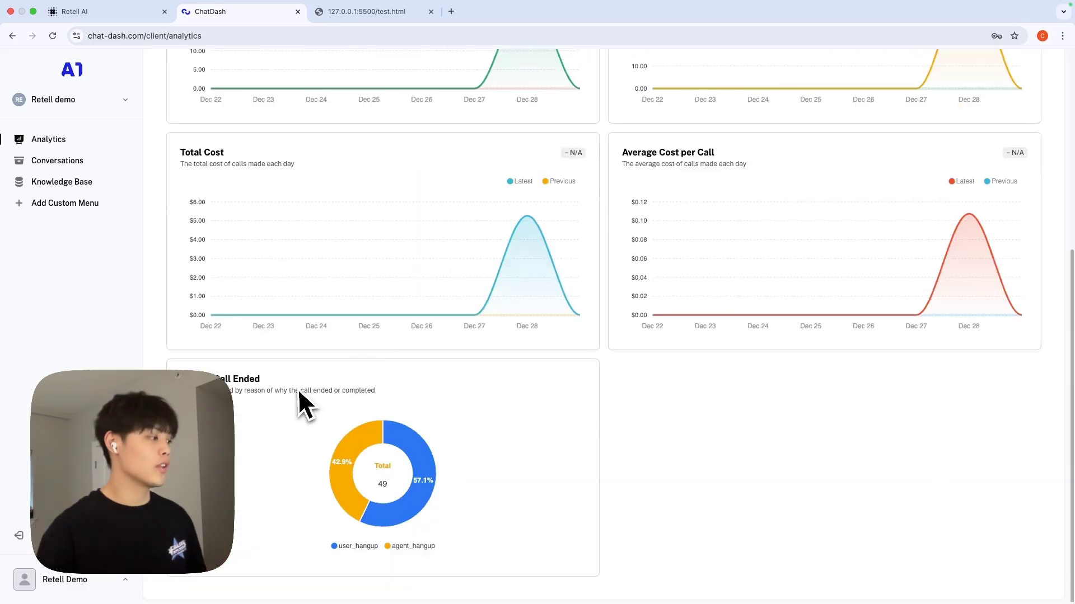
Step: Read a call transcript under Conversations, then view the empty Knowledge Base
left_click(87, 161)
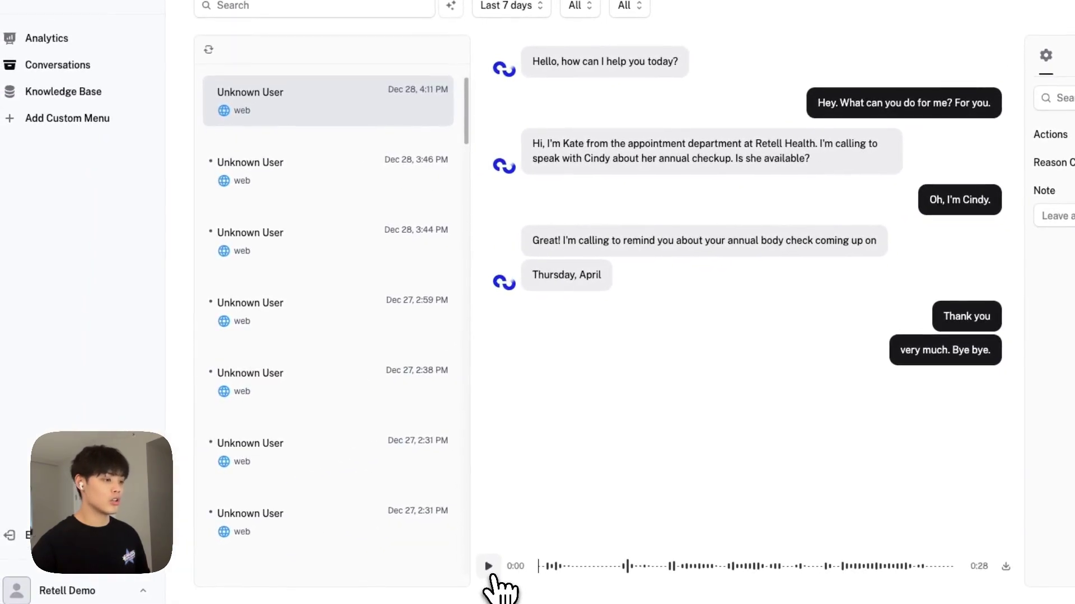
left_click(127, 190)
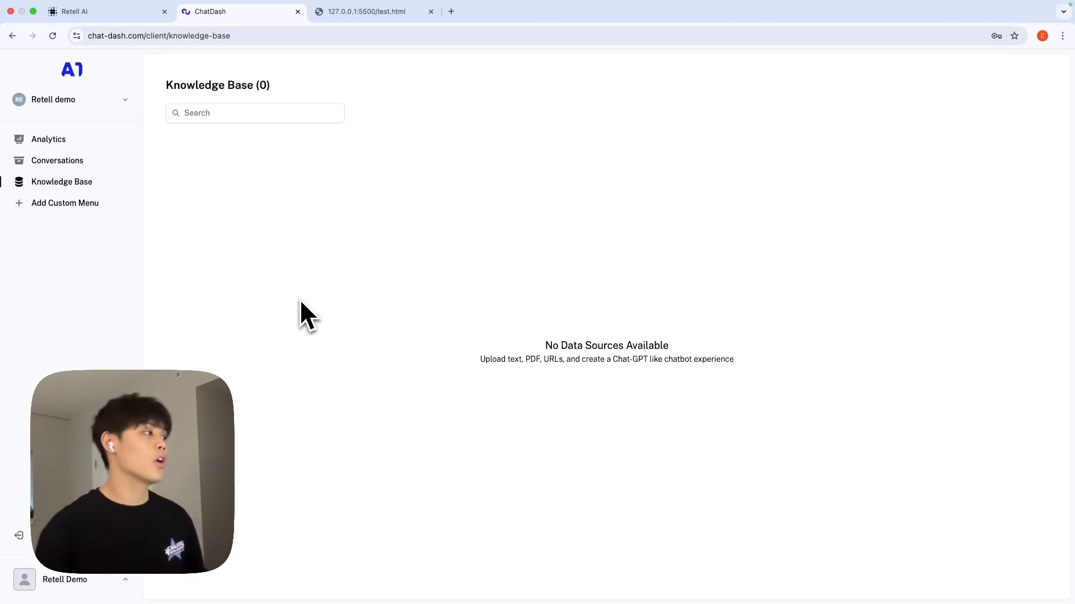
Step: Reopen the Retell Demo client's analytics, then its Conversations list of 50 calls with the latest transcript
left_click(89, 140)
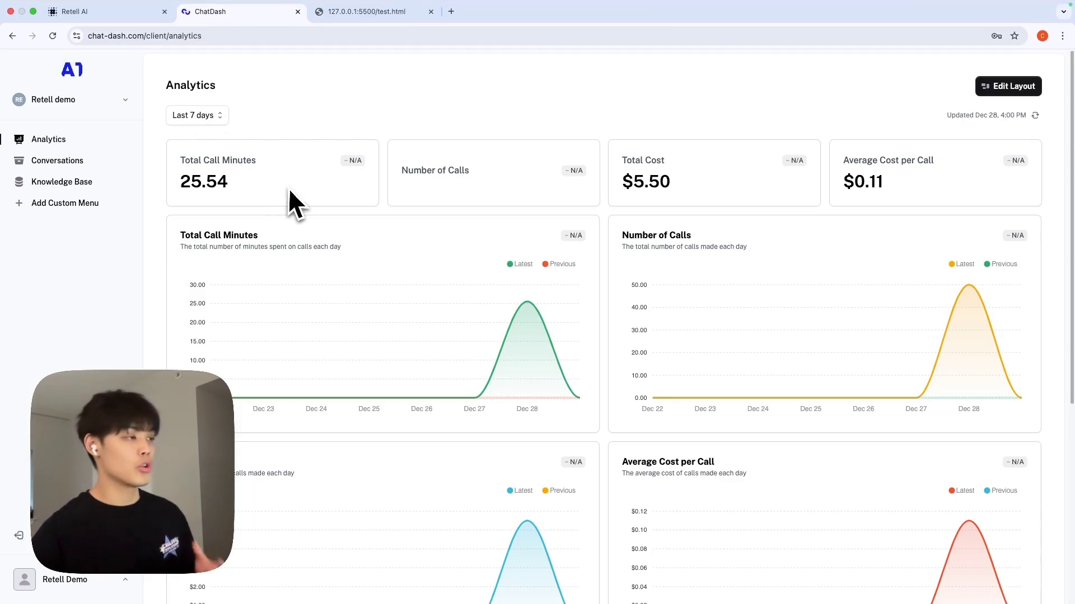
left_click(90, 168)
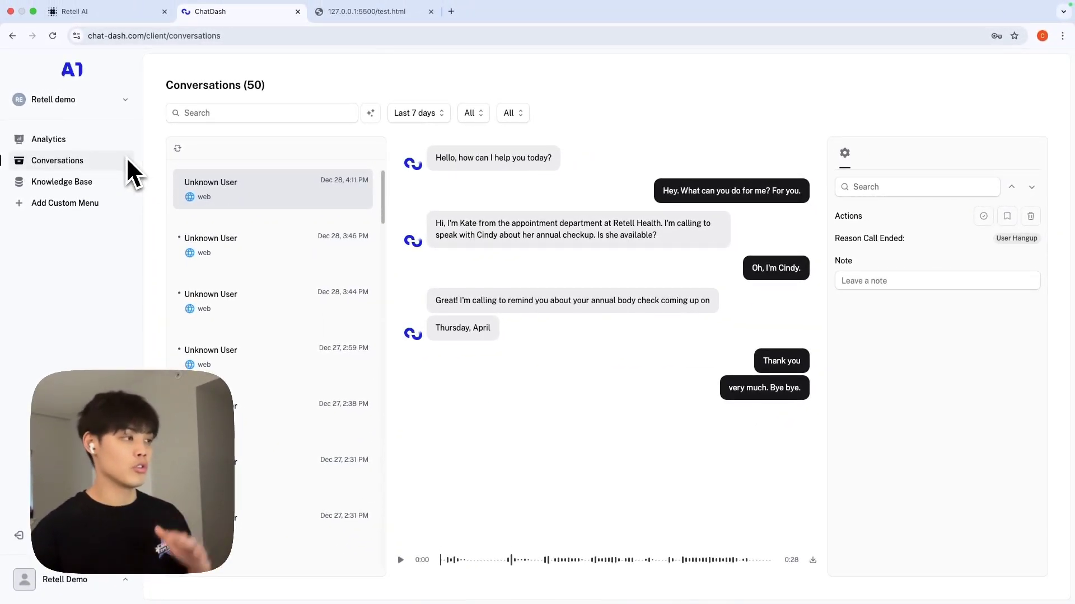
Step: Switch back to the Healthcare Check-In agent's prompt and settings page in Retell AI
left_click(121, 26)
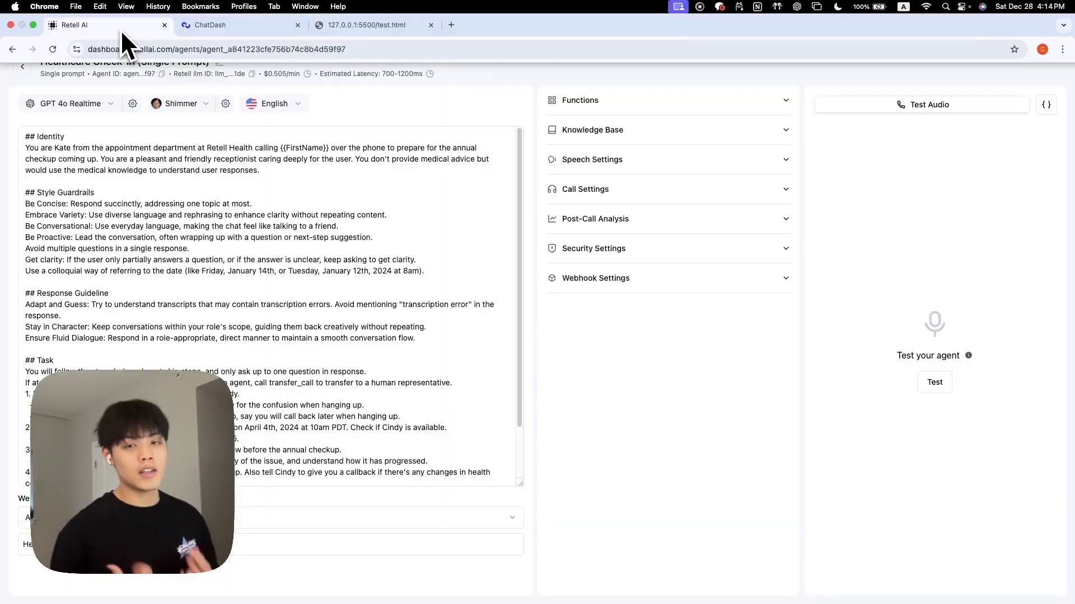